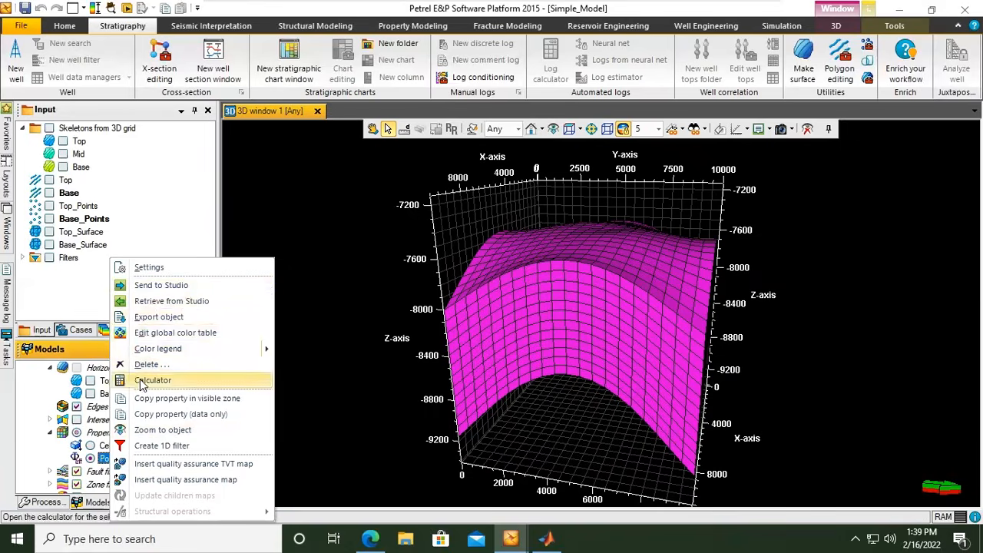
Open the property calculator for Poro, enlarge it and begin a conditional expression with Poro=If( , , ).
{"action": "left_click", "coordinate": [100, 463]}
{"action": "right_click", "coordinate": [100, 463]}
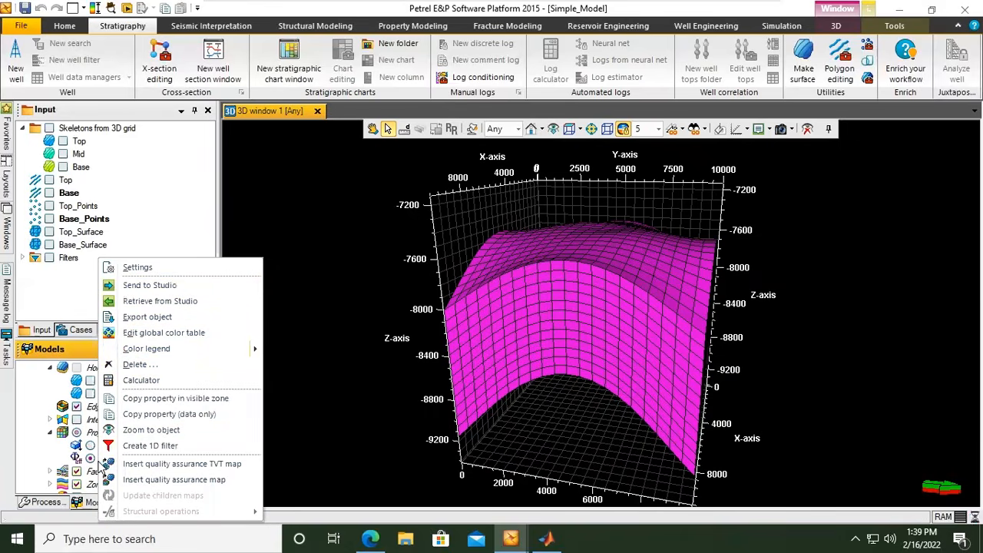
{"action": "left_click", "coordinate": [146, 379]}
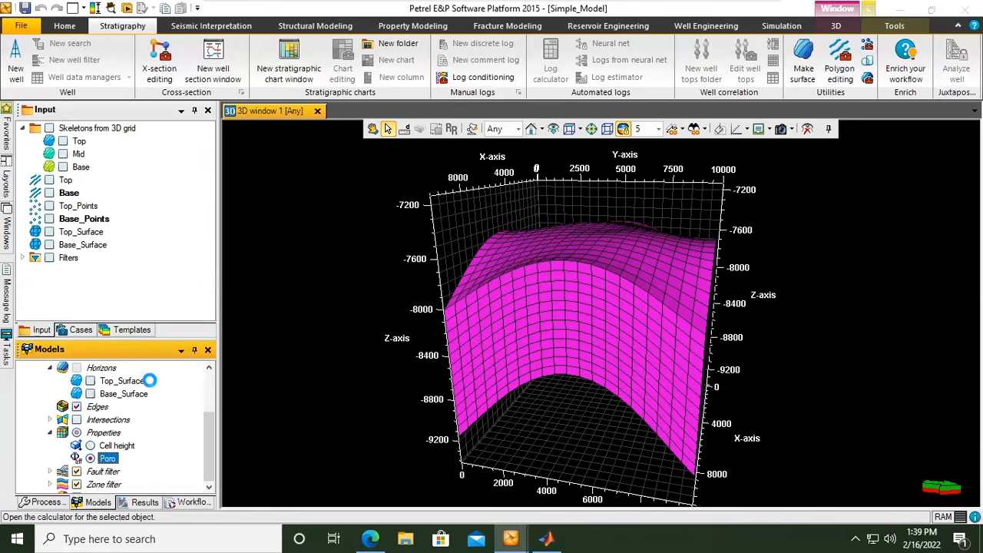
{"action": "left_click_drag", "start_coordinate": [356, 108], "coordinate": [276, 71]}
{"action": "left_click", "coordinate": [262, 222]}
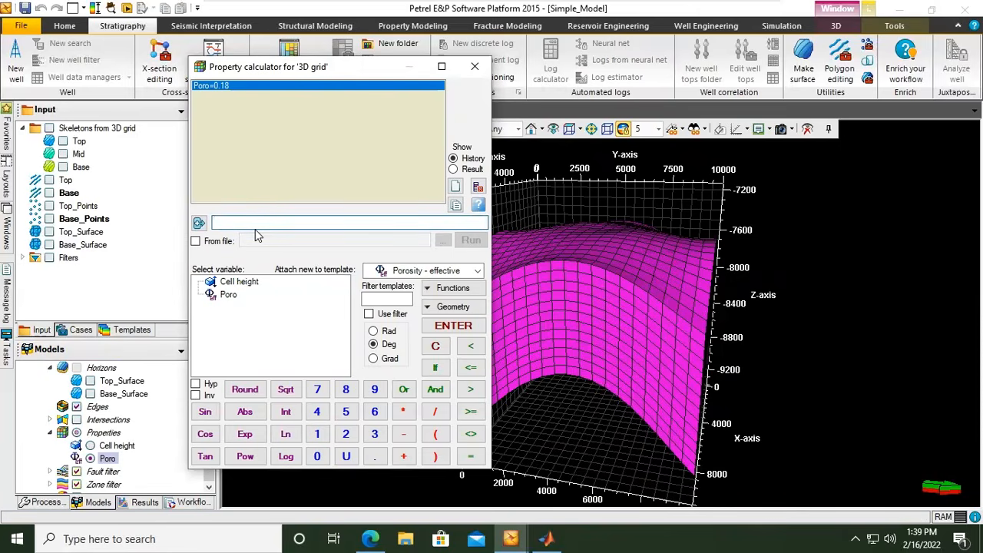
{"action": "type", "text": "Poro="}
{"action": "left_click", "coordinate": [435, 368]}
{"action": "left_click_drag", "start_coordinate": [493, 206], "coordinate": [876, 219]}
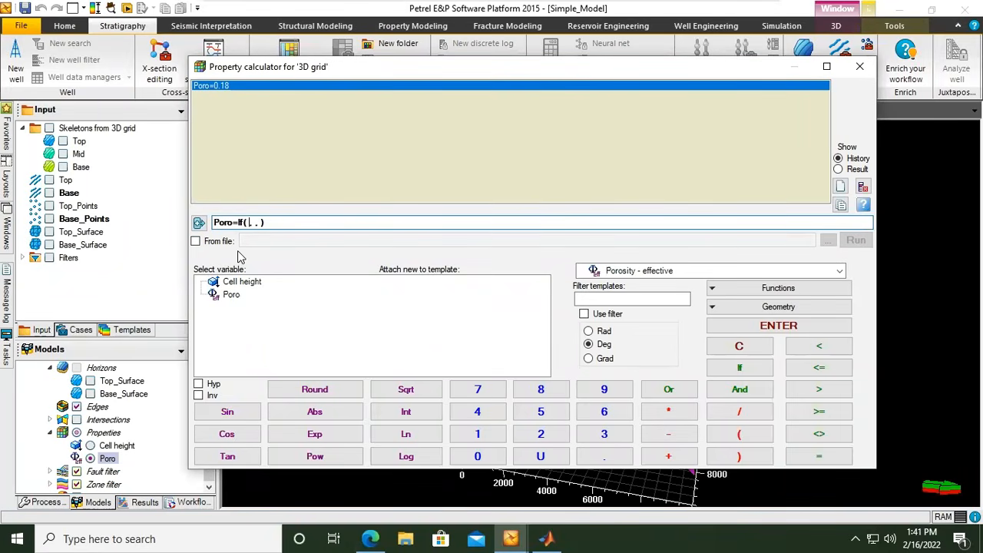
Fill the first If condition with k=3 and a porosity of 0.05, ready for a nested alternative.
{"action": "type", "text": "k=3"}
{"action": "key", "text": "Right"}
{"action": "key", "text": "Right"}
{"action": "key", "text": "Right"}
{"action": "key", "text": "Left"}
{"action": "type", "text": "0.05,"}
{"action": "left_click", "coordinate": [755, 368]}
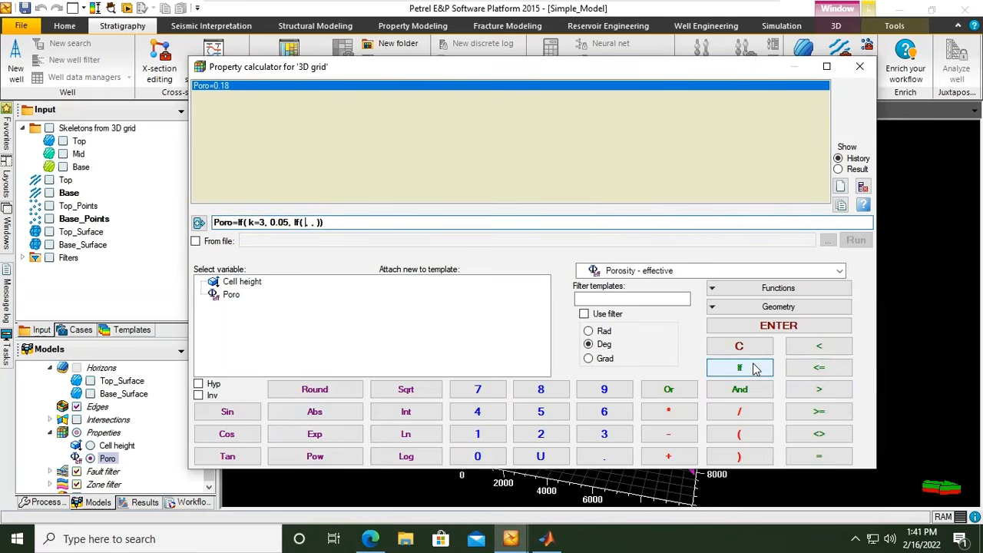
{"action": "type", "text": "k=7"}
{"action": "key", "text": "Left"}
{"action": "key", "text": "BackSpace"}
{"action": "type", "text": "or k="}
{"action": "key", "text": "BackSpace"}
{"action": "type", "text": "=8"}
Nest a second If in the Poro expression that assigns 0.195 where k=7 or k=8.
{"action": "left_click", "coordinate": [742, 371]}
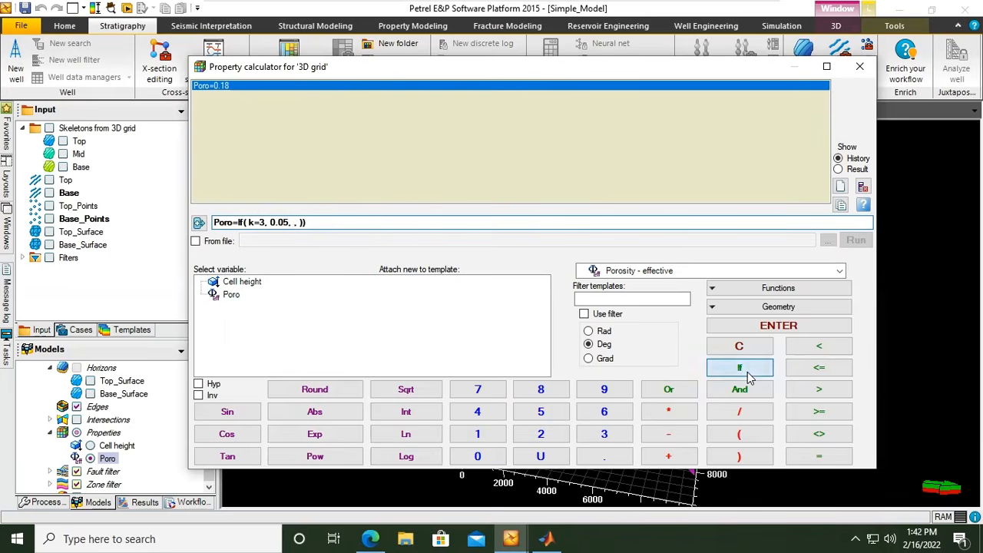
{"action": "type", "text": "k"}
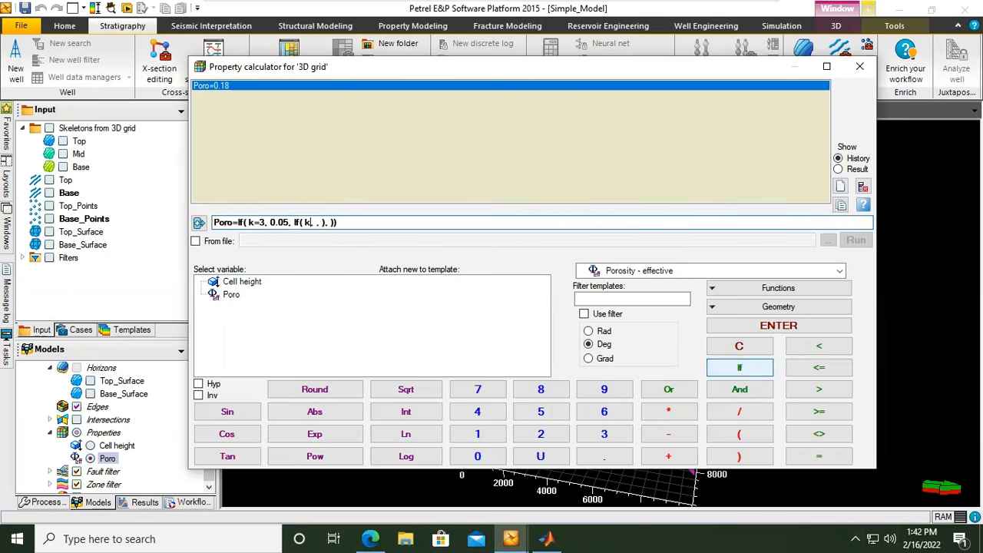
{"action": "type", "text": "=7 or k=8"}
{"action": "key", "text": "Right"}
{"action": "type", "text": "0.195,"}
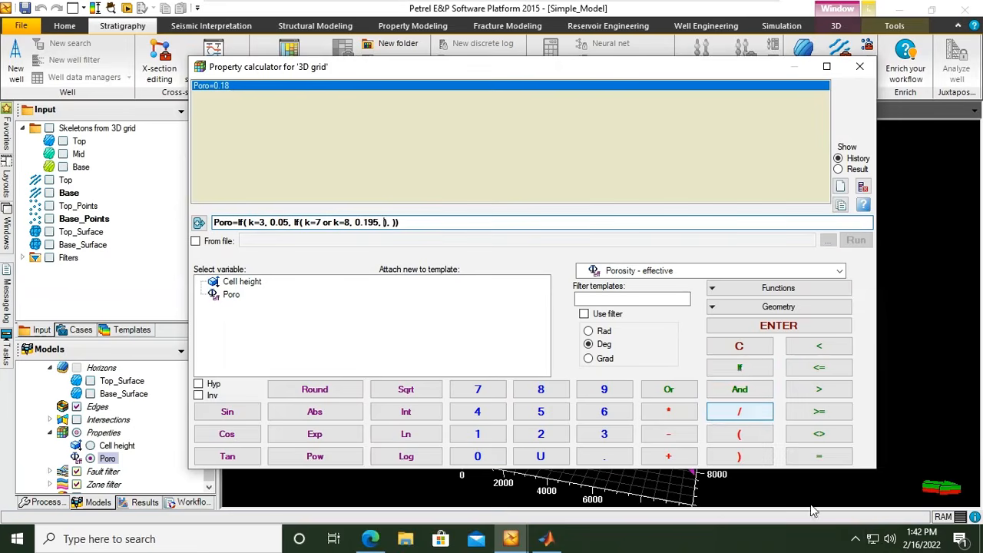
Nest a third If assigning 0.17 where k=9 or k=10 or k=11, with Poro as the value for all other layers.
{"action": "left_click", "coordinate": [750, 370]}
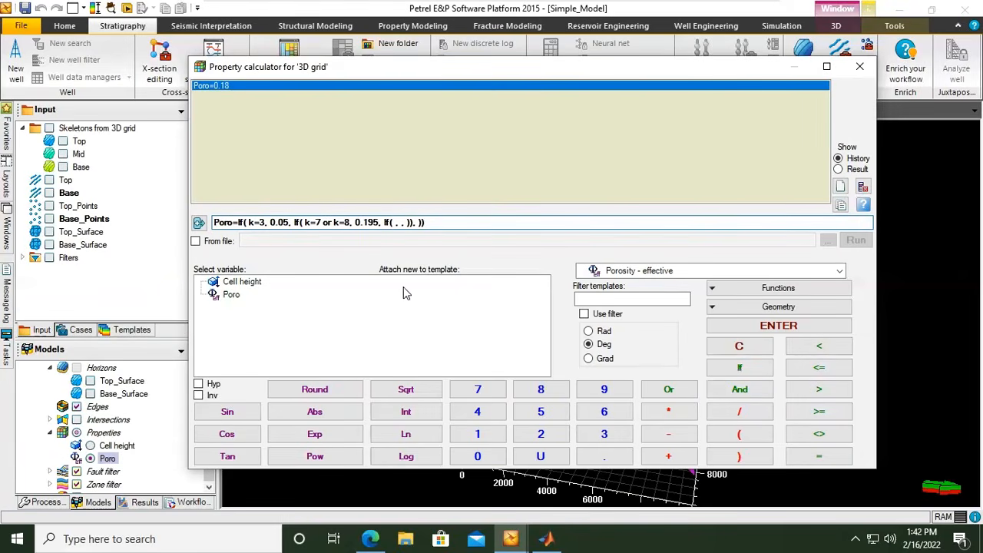
{"action": "type", "text": "k=9 or k=10 or "}
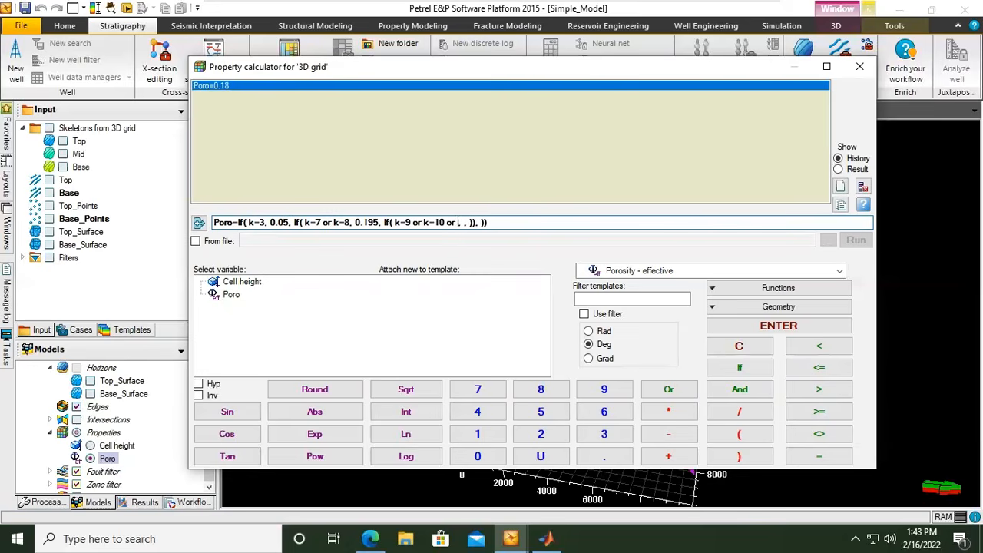
{"action": "type", "text": "k=11"}
{"action": "type", "text": "0.16"}
{"action": "key", "text": "BackSpace"}
{"action": "type", "text": "7"}
{"action": "type", "text": "Poro"}
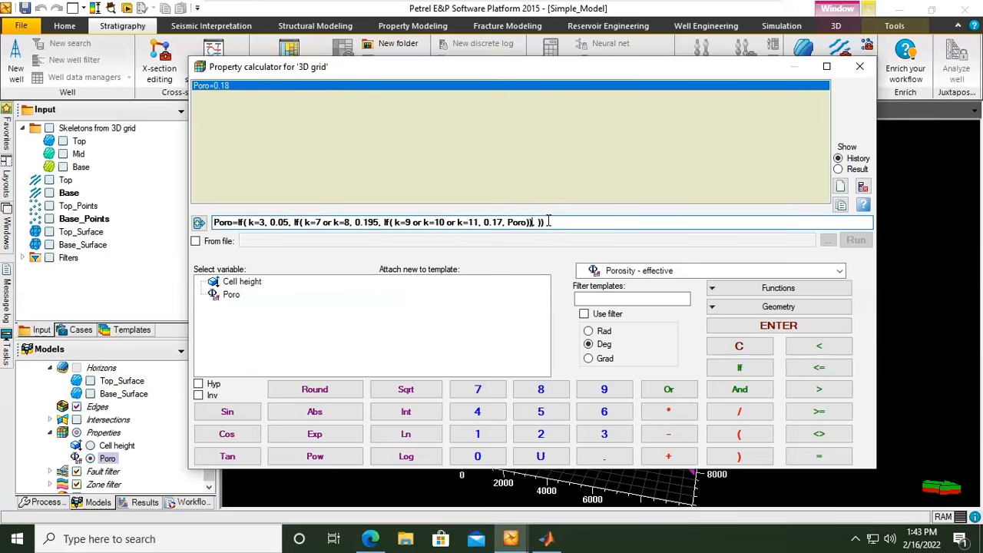
Remove the surplus empty argument from the end of the nested Poro expression and run the calculation.
{"action": "key", "text": "Delete"}
{"action": "key", "text": "Delete"}
{"action": "left_click", "coordinate": [391, 222]}
{"action": "key", "text": "BackSpace"}
{"action": "left_click", "coordinate": [776, 328]}
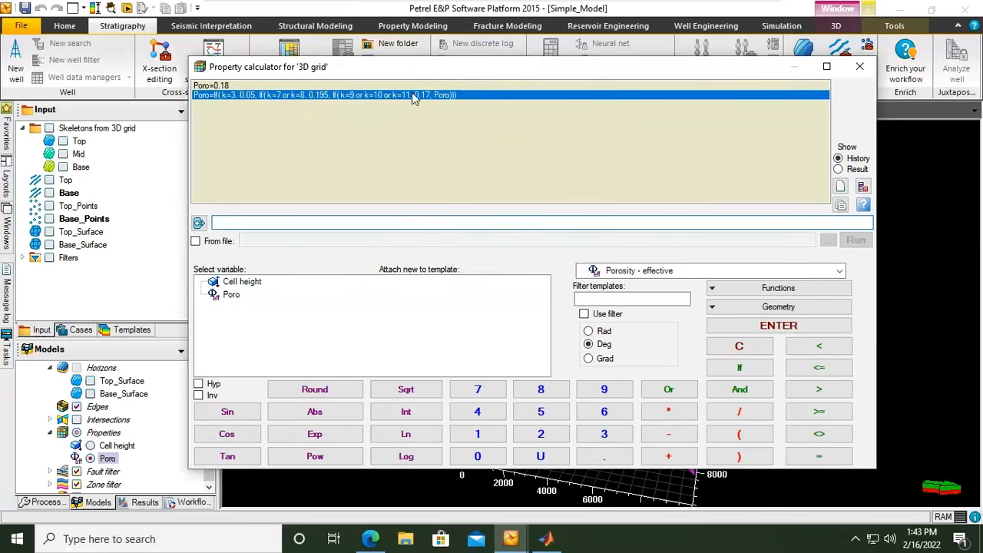
Recall the nested Poro expression from the calculation history and run it again.
{"action": "left_click_drag", "start_coordinate": [427, 74], "coordinate": [454, 79]}
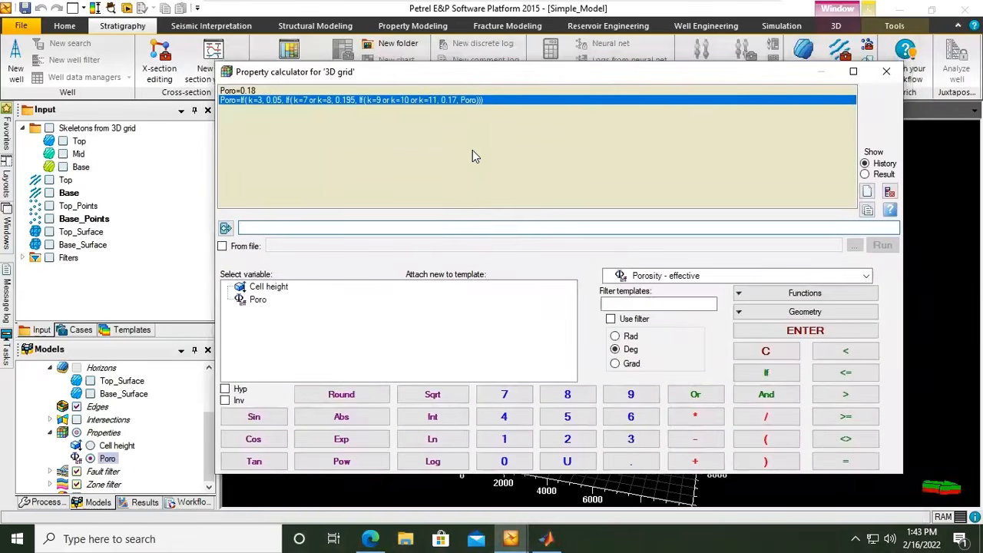
{"action": "double_click", "coordinate": [464, 102]}
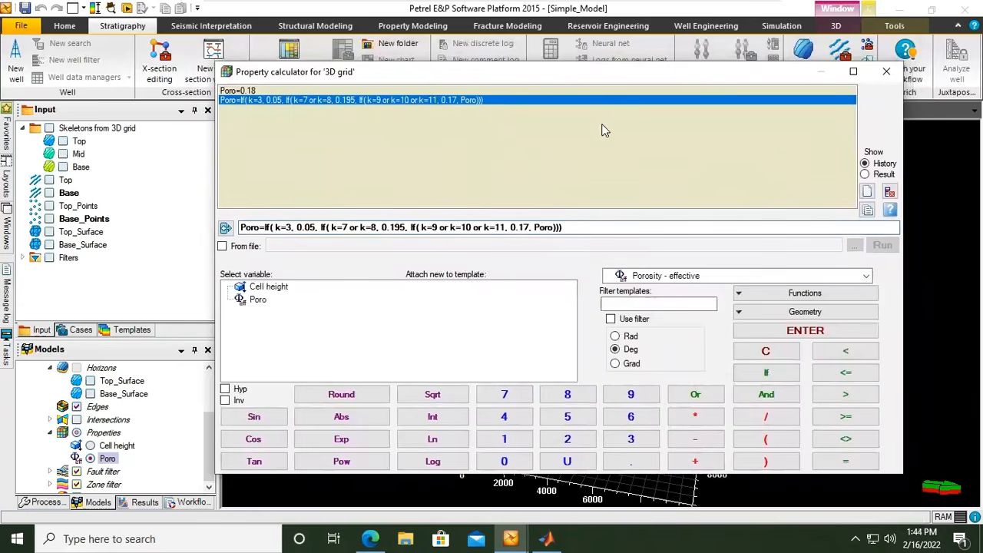
{"action": "left_click", "coordinate": [787, 331]}
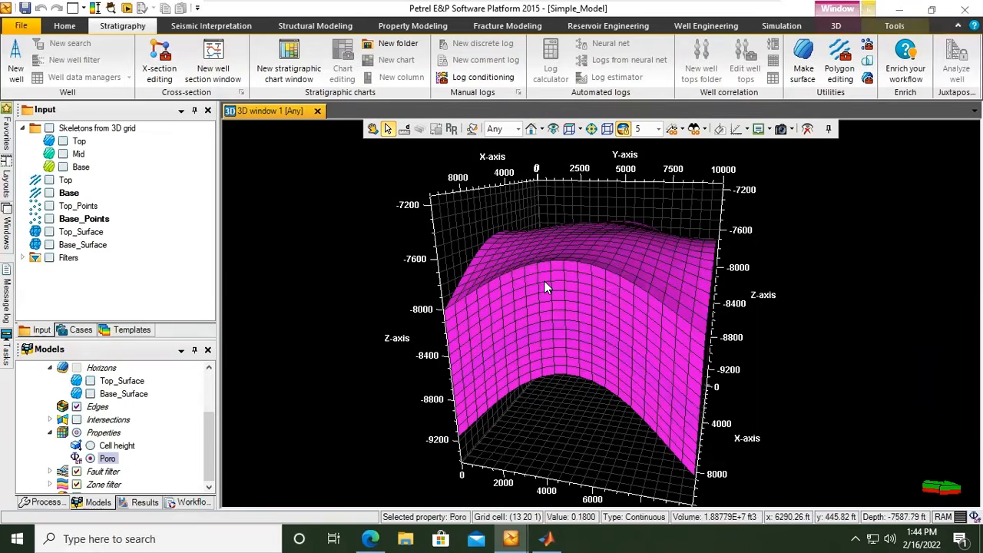
Check the calculator history for the executed Poro expressions and close the calculator.
{"action": "right_click", "coordinate": [107, 460]}
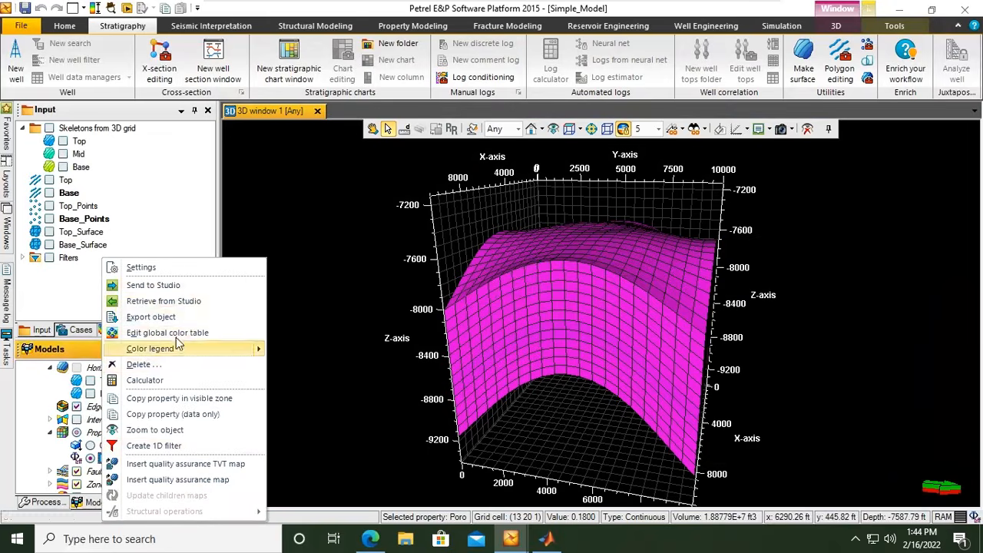
{"action": "left_click", "coordinate": [146, 381]}
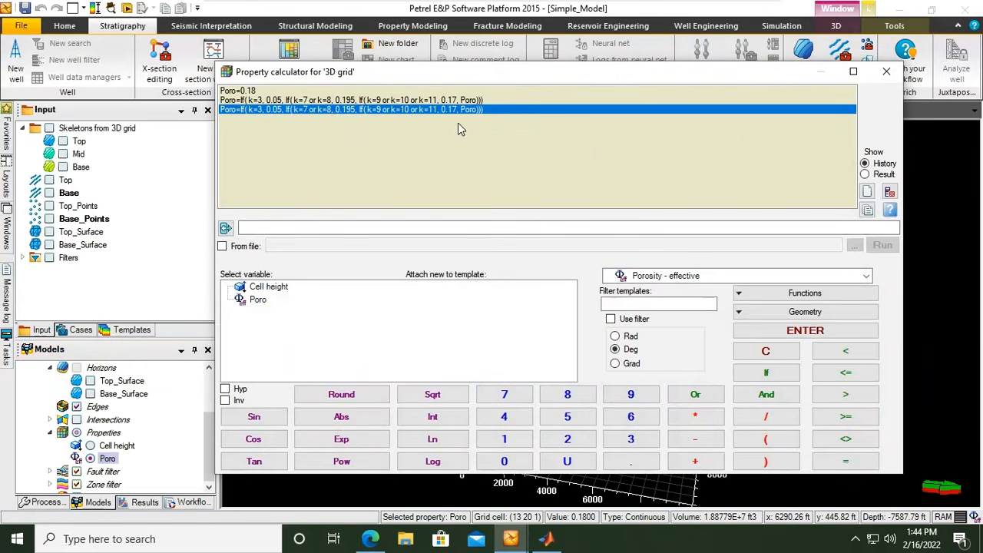
{"action": "left_click", "coordinate": [884, 73]}
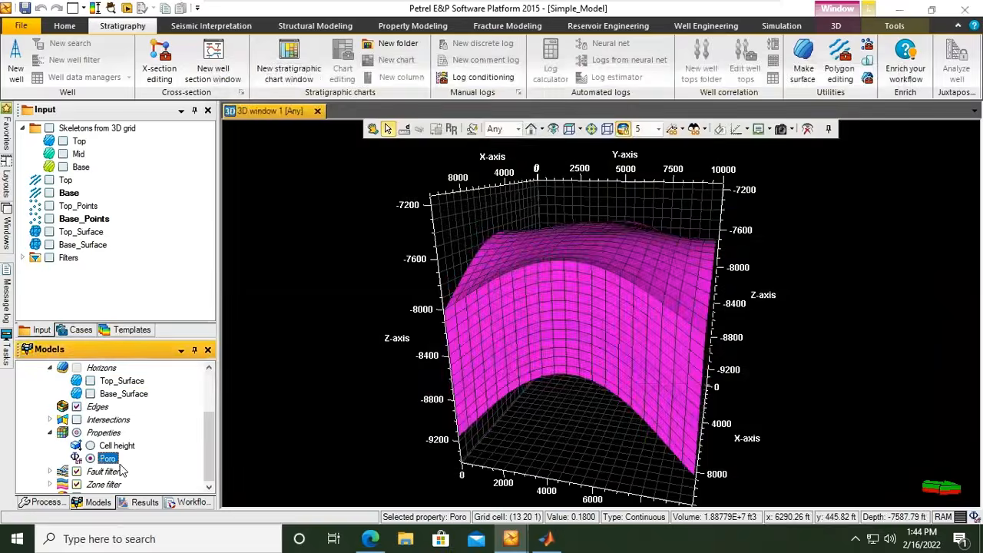
Display the color legend of the Poro property in the 3D window.
{"action": "right_click", "coordinate": [109, 459]}
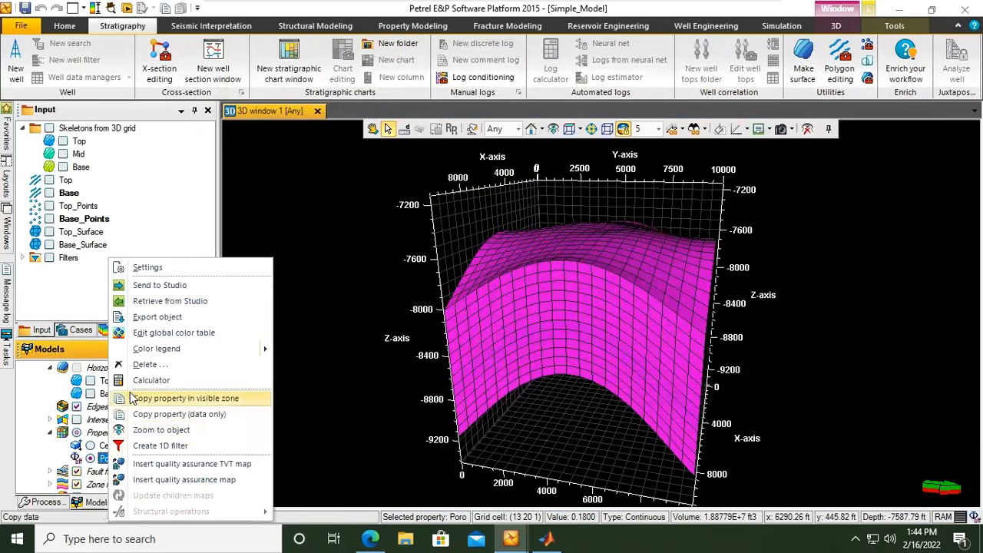
{"action": "mouse_move", "coordinate": [262, 357]}
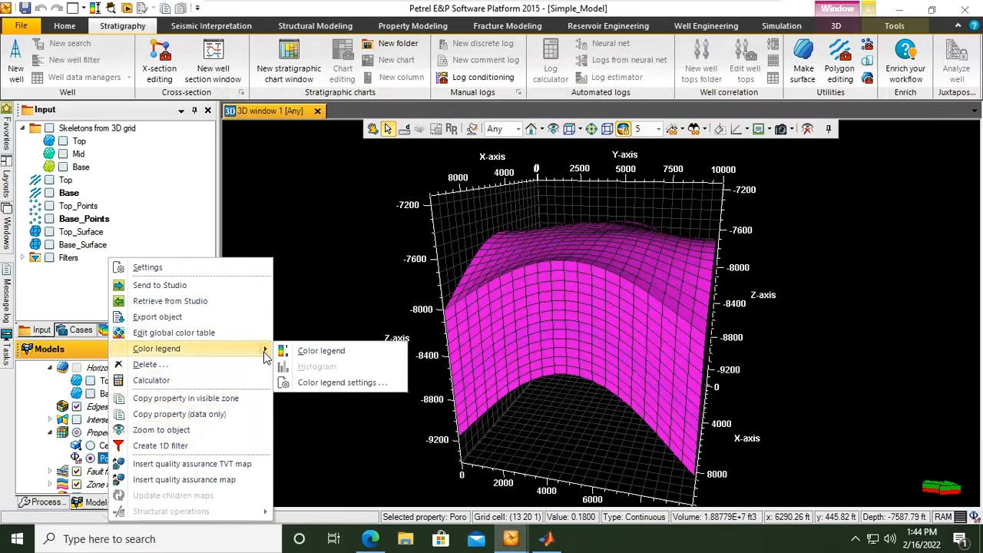
{"action": "left_click", "coordinate": [335, 351]}
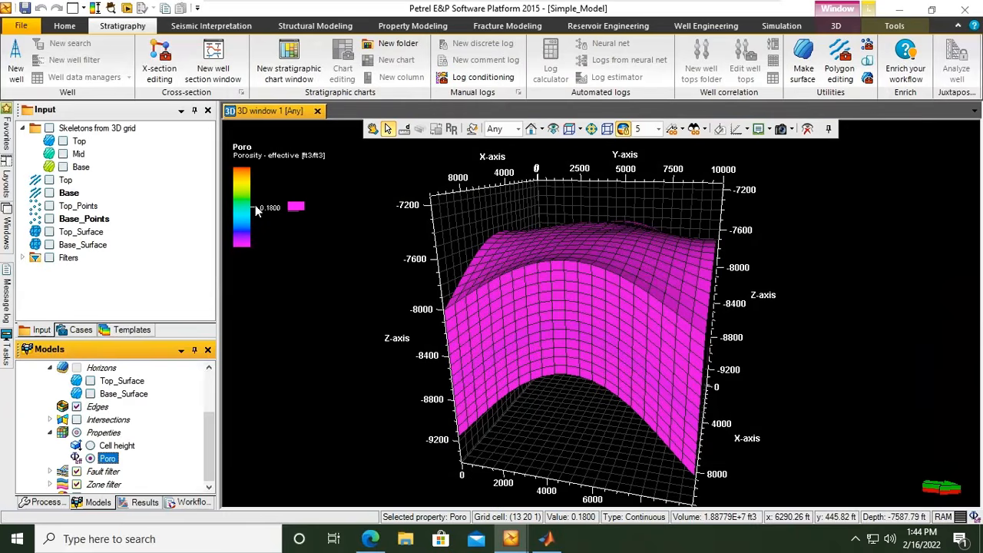
Rescale the color range of the Poro property in the 3D window, using the filtered cells only.
{"action": "right_click", "coordinate": [634, 281]}
{"action": "left_click", "coordinate": [578, 275]}
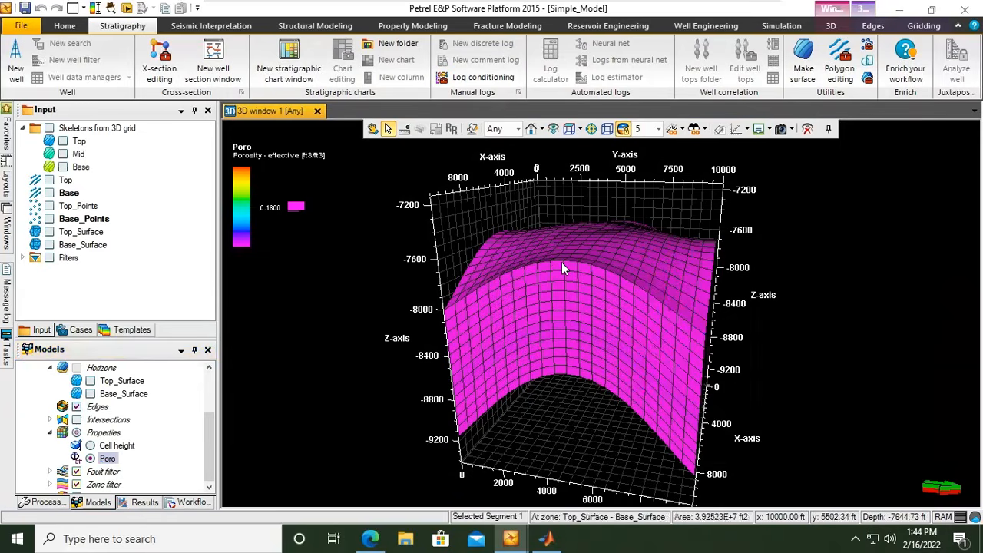
{"action": "right_click", "coordinate": [562, 262]}
{"action": "left_click", "coordinate": [548, 274]}
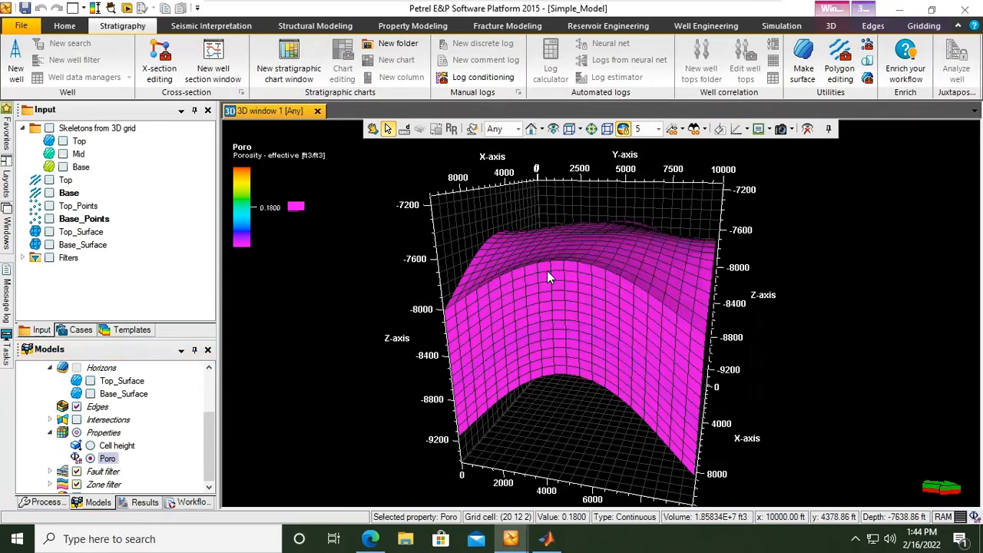
{"action": "right_click", "coordinate": [549, 275]}
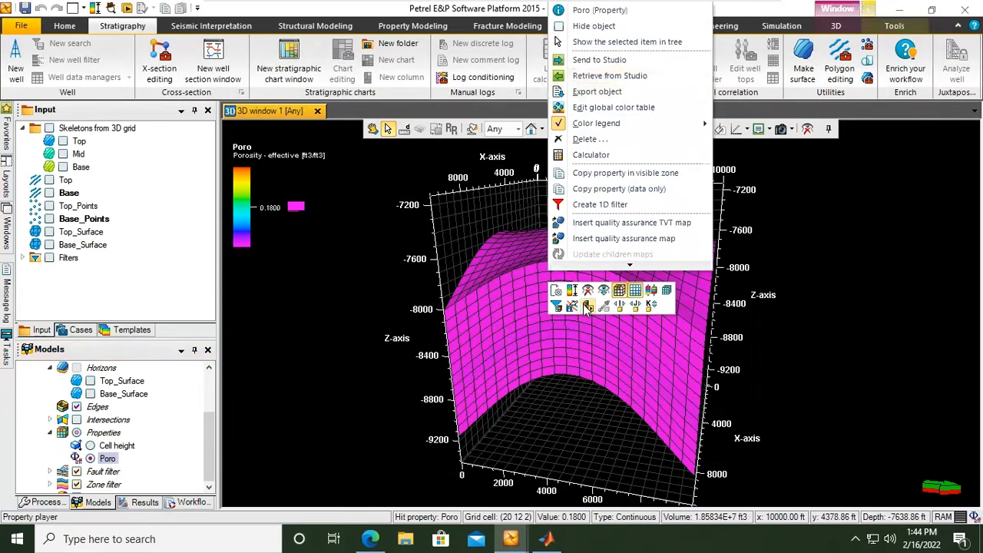
{"action": "left_click", "coordinate": [570, 292]}
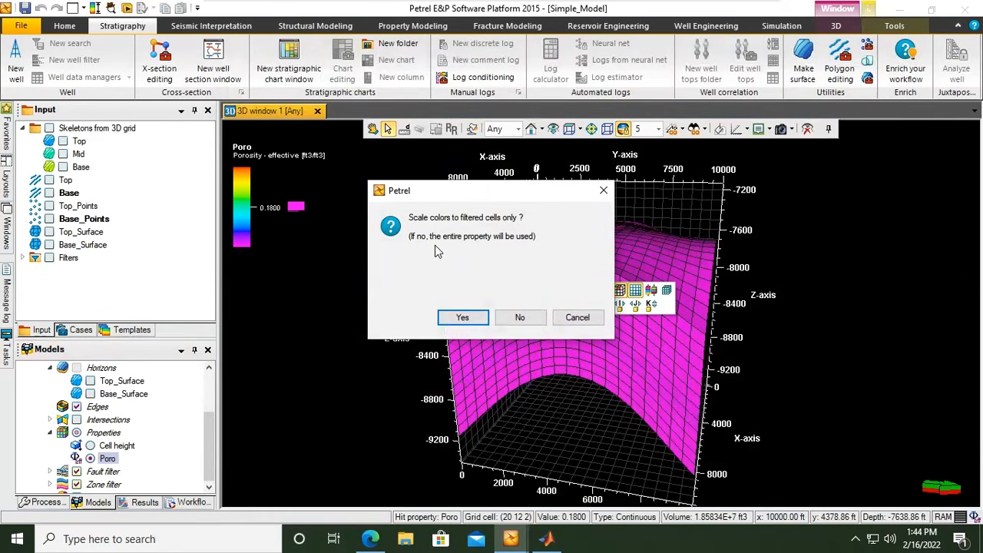
{"action": "left_click", "coordinate": [465, 317]}
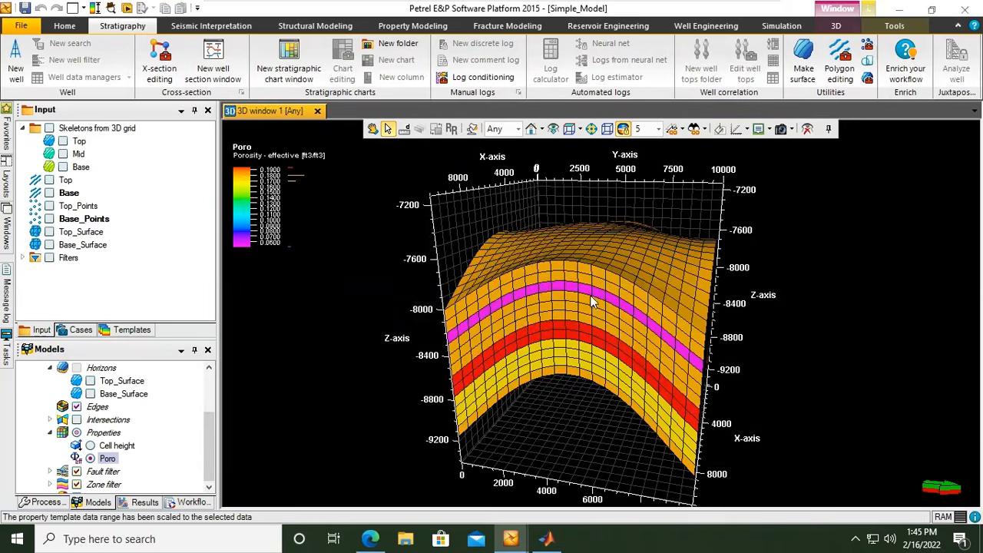
Examine the porosity layers of the 3D grid from several sides.
{"action": "left_click", "coordinate": [372, 128]}
{"action": "mouse_move", "coordinate": [659, 357]}
{"action": "left_mouse_down"}
{"action": "mouse_move", "coordinate": [721, 332]}
{"action": "mouse_move", "coordinate": [703, 315]}
{"action": "mouse_move", "coordinate": [676, 315]}
{"action": "mouse_move", "coordinate": [661, 319]}
{"action": "mouse_move", "coordinate": [662, 343]}
{"action": "left_mouse_up"}
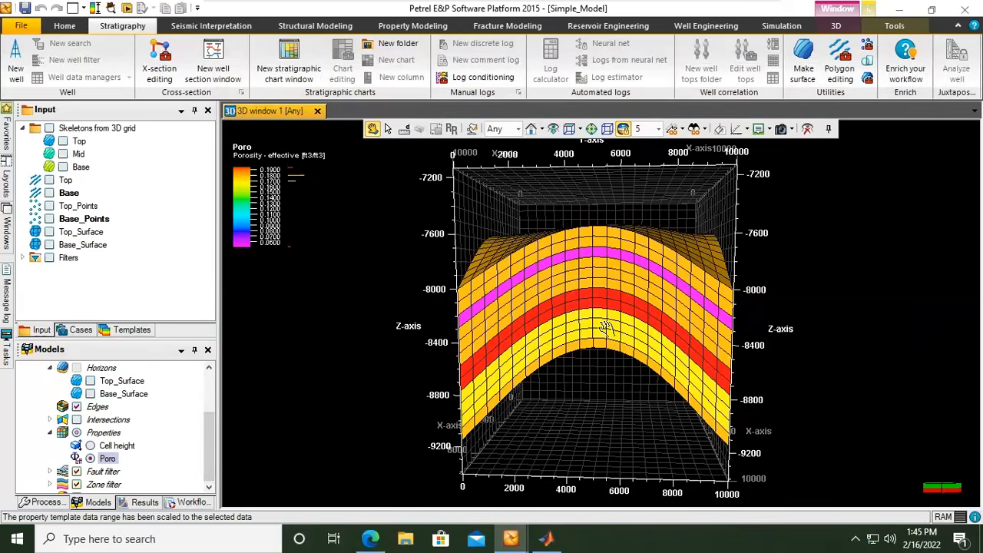
{"action": "left_click_drag", "start_coordinate": [606, 328], "coordinate": [614, 282]}
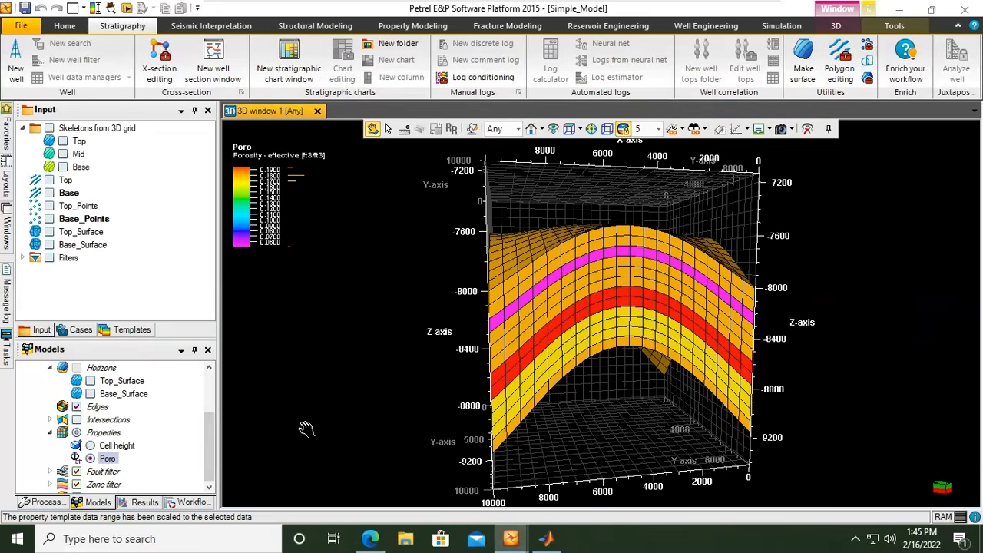
Open the color table settings of the Poro color legend and save the project at the automatic-save prompt.
{"action": "left_click", "coordinate": [388, 129]}
{"action": "right_click", "coordinate": [246, 201]}
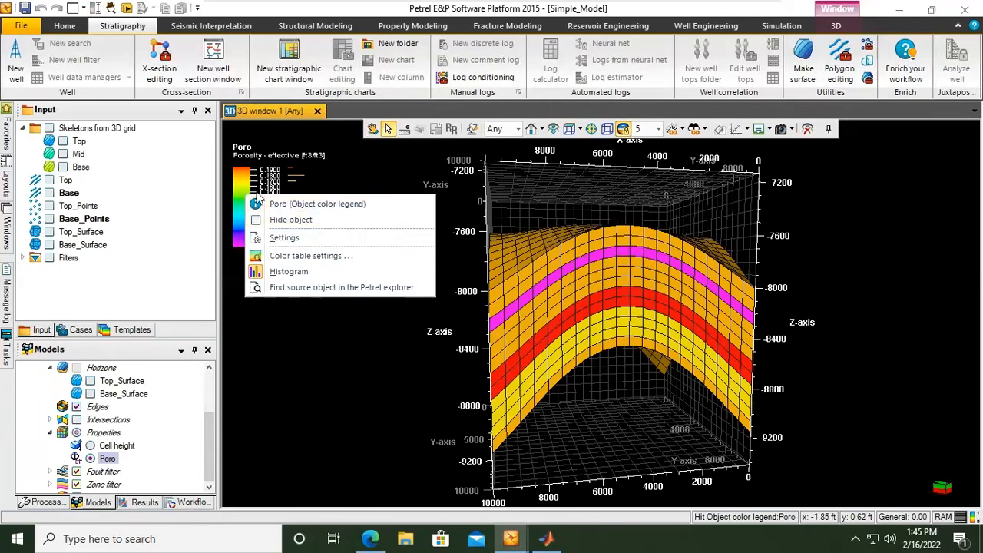
{"action": "left_click", "coordinate": [346, 364]}
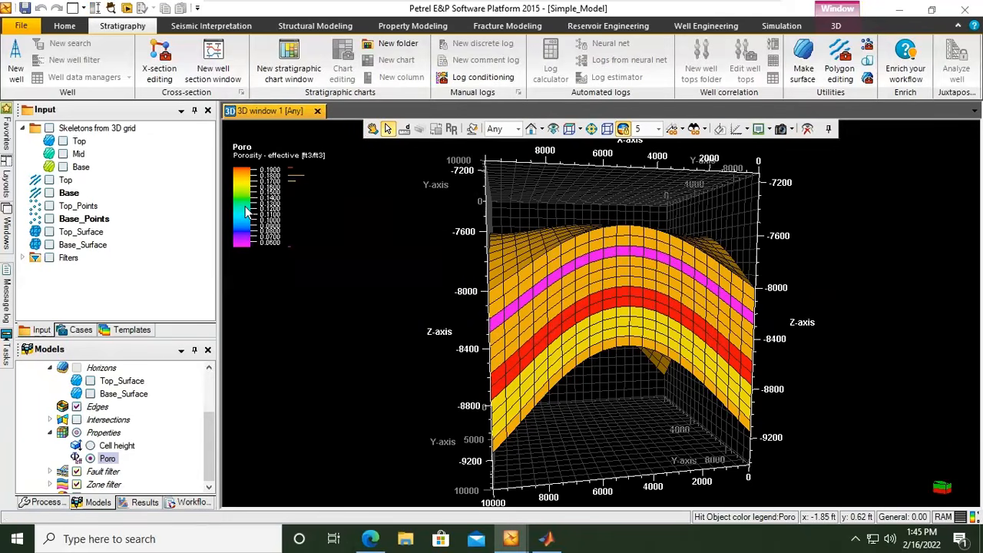
{"action": "right_click", "coordinate": [246, 213]}
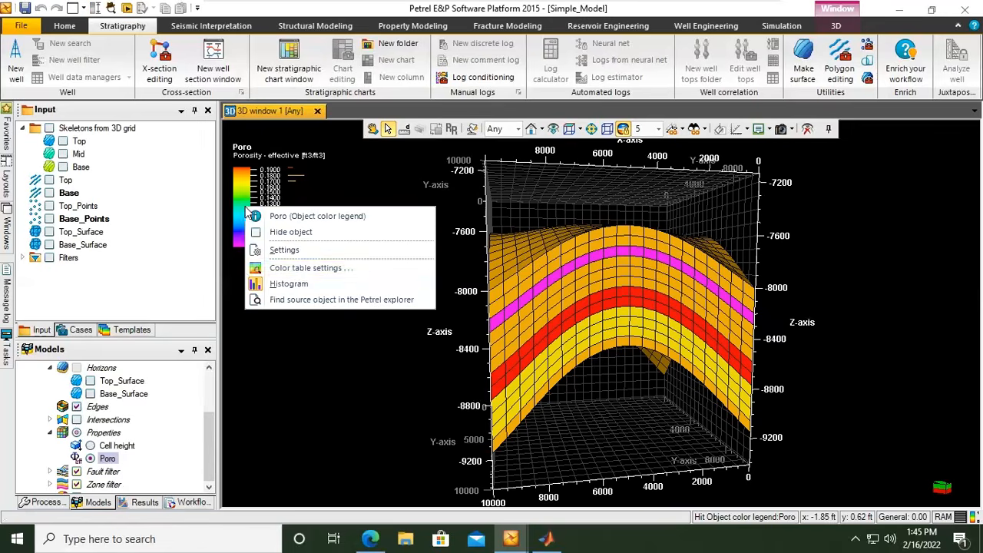
{"action": "left_click", "coordinate": [298, 269]}
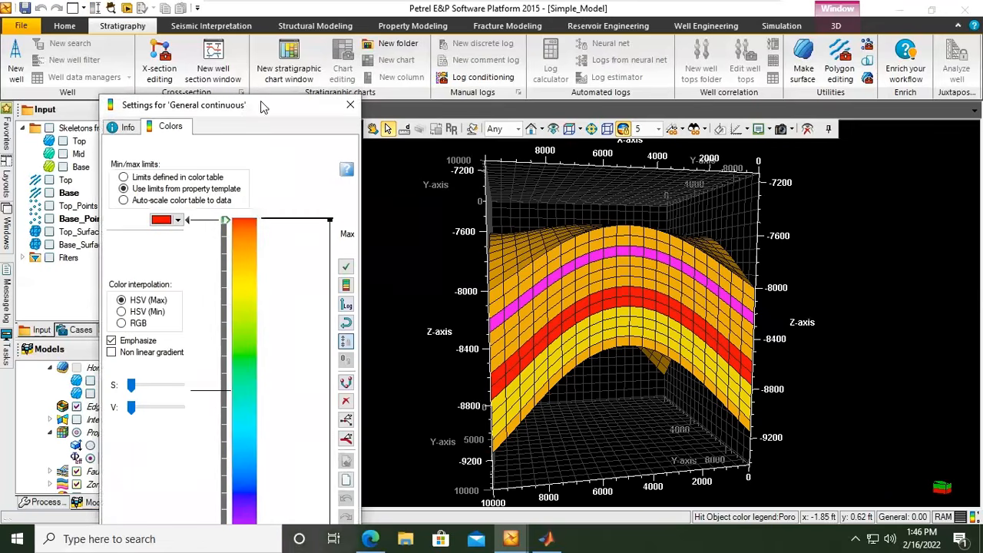
{"action": "left_click_drag", "start_coordinate": [269, 107], "coordinate": [289, 24]}
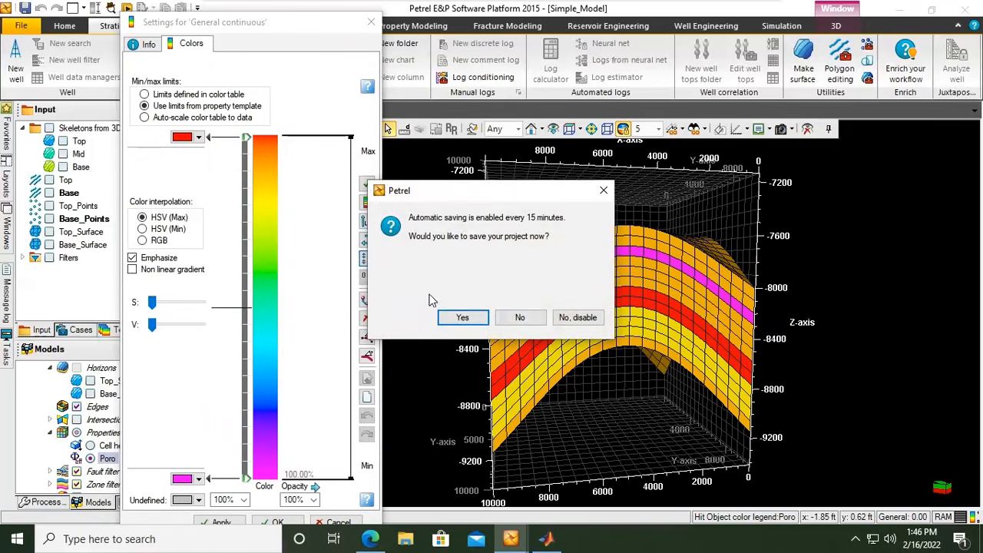
{"action": "left_click", "coordinate": [465, 318]}
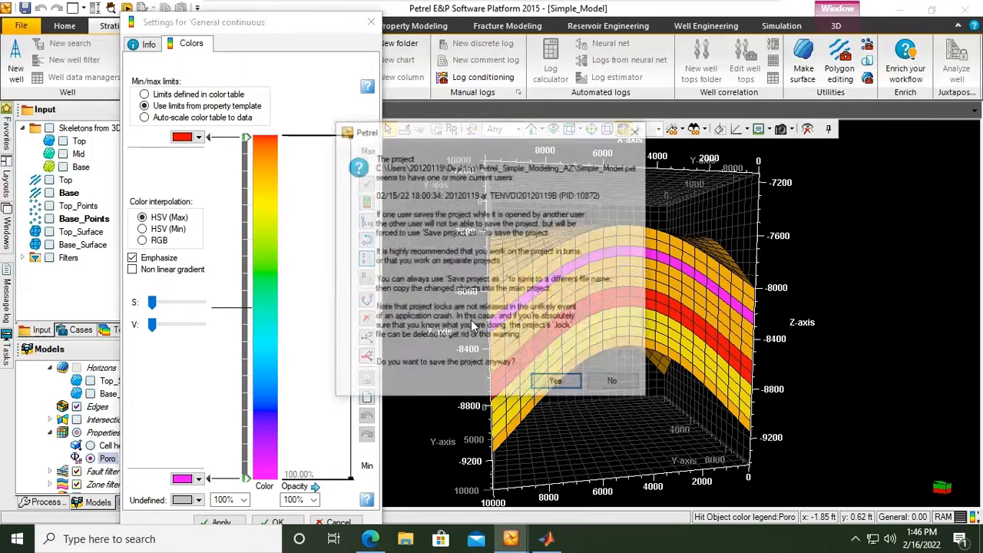
{"action": "left_click", "coordinate": [557, 384]}
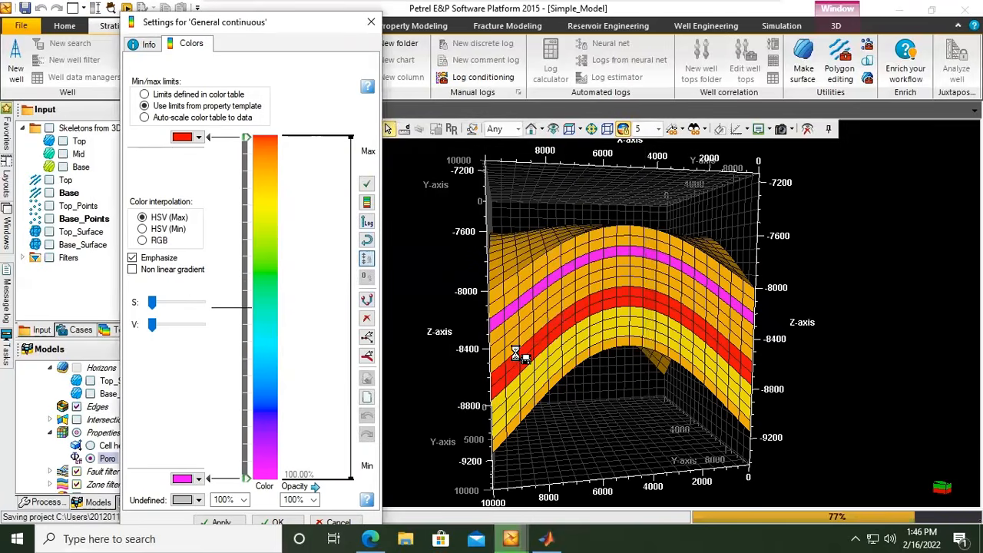
Switch the min/max limits to those defined in the color table and set the maximum to 0.20.
{"action": "left_click", "coordinate": [145, 94]}
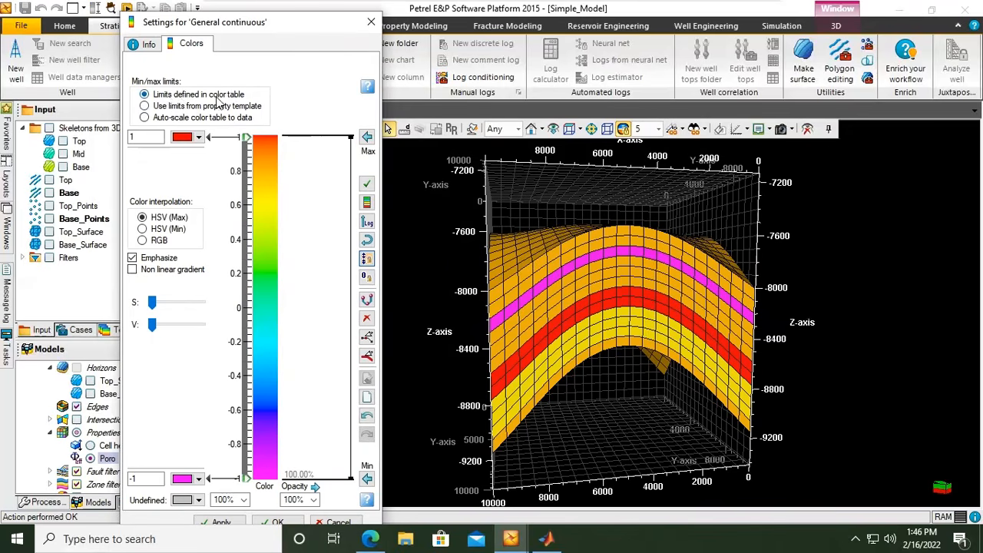
{"action": "left_click", "coordinate": [368, 137]}
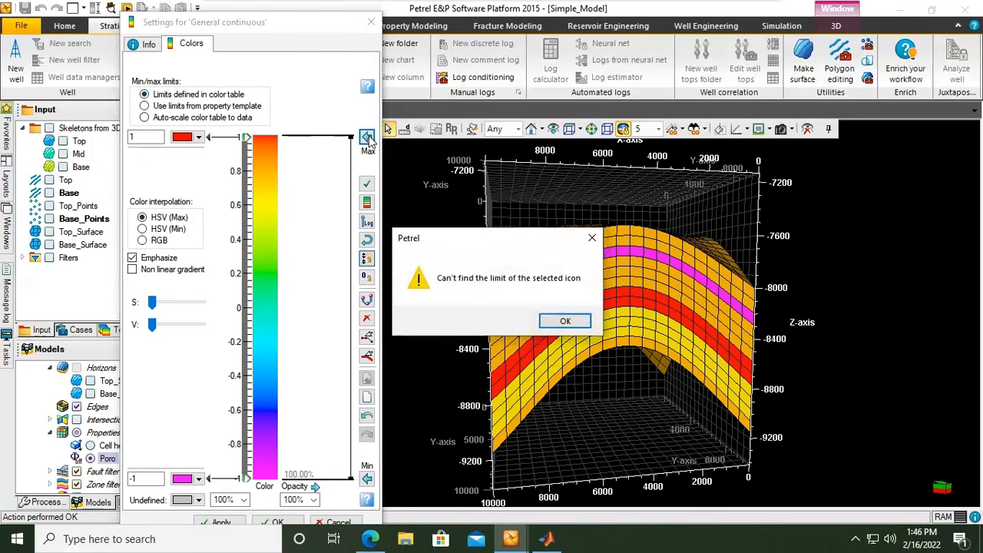
{"action": "left_click", "coordinate": [566, 320]}
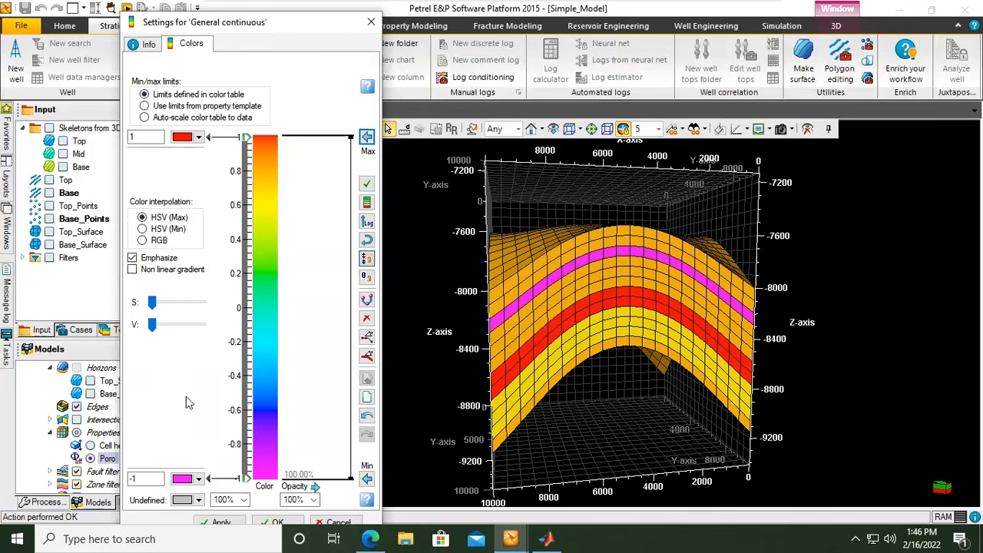
{"action": "left_click", "coordinate": [153, 137]}
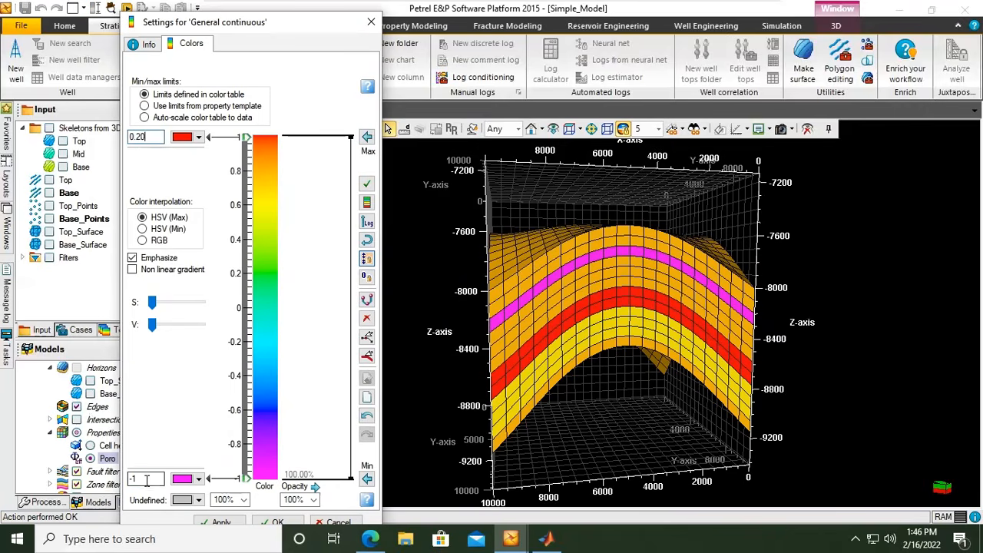
Set the minimum limit of the color table to 0, apply the new limits and close the settings.
{"action": "left_click_drag", "start_coordinate": [142, 479], "coordinate": [128, 480]}
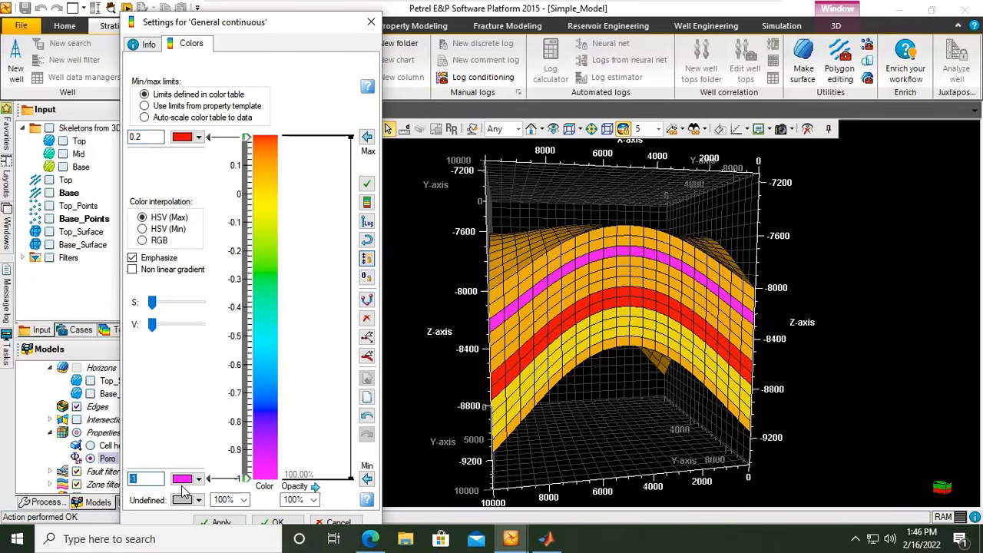
{"action": "type", "text": "0"}
{"action": "left_click", "coordinate": [367, 478]}
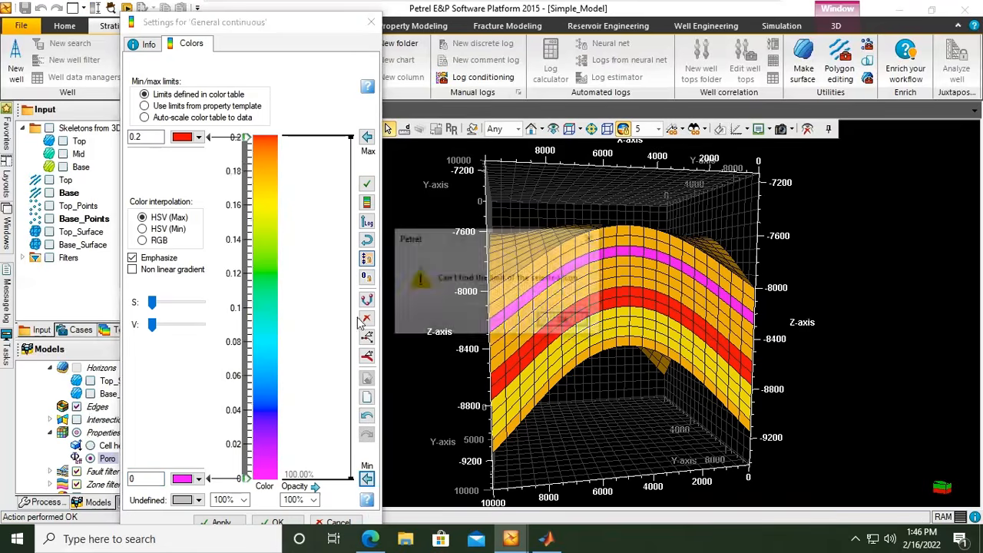
{"action": "left_click", "coordinate": [566, 321]}
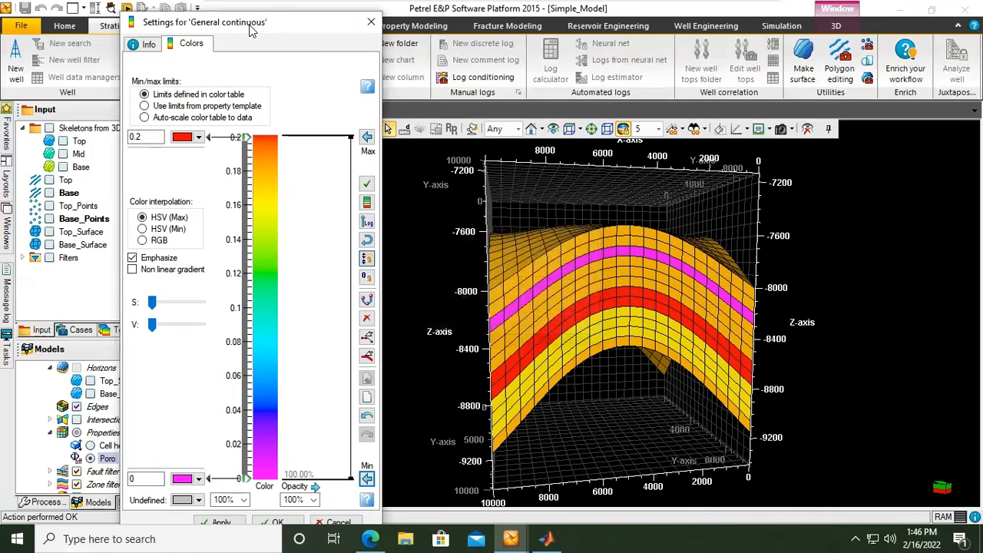
{"action": "left_click_drag", "start_coordinate": [250, 30], "coordinate": [250, 18]}
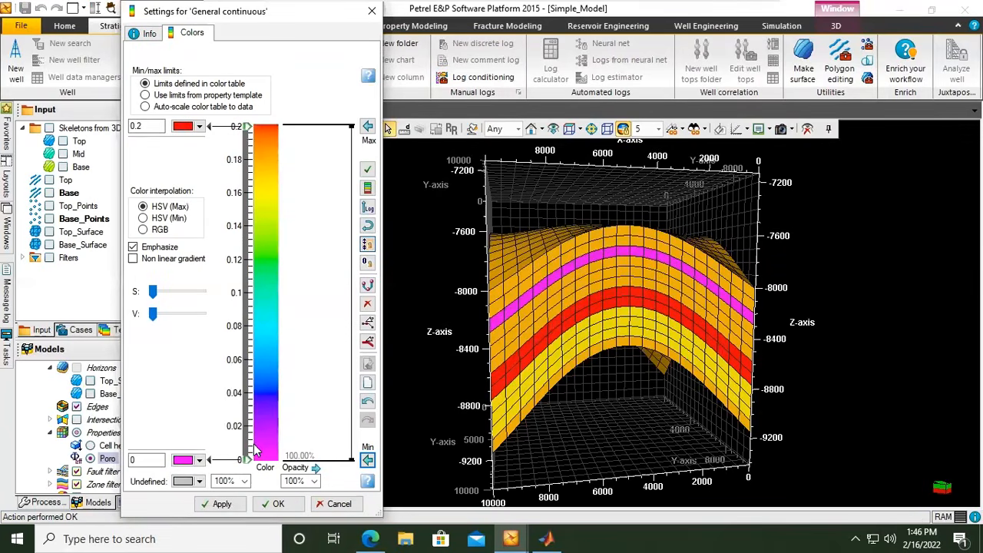
{"action": "left_click", "coordinate": [234, 506]}
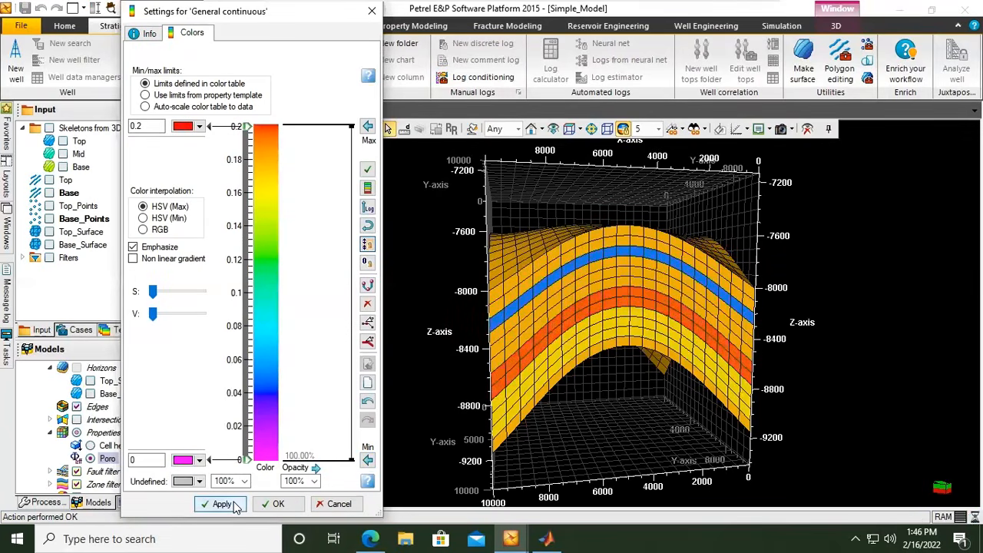
{"action": "left_click", "coordinate": [275, 504]}
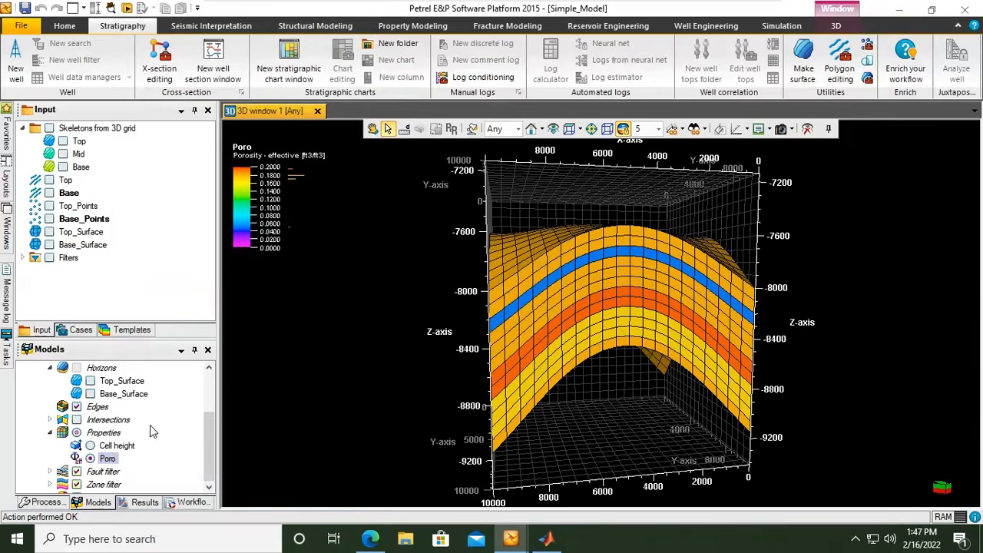
Review the minimum and maximum limits in the Poro legend's color table settings and close them without changes.
{"action": "right_click", "coordinate": [244, 209]}
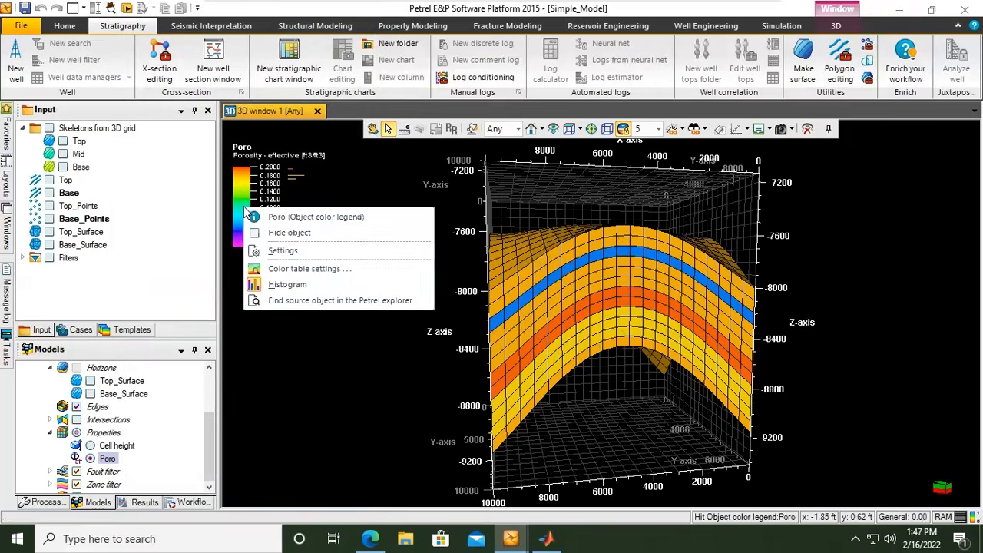
{"action": "left_click", "coordinate": [291, 269]}
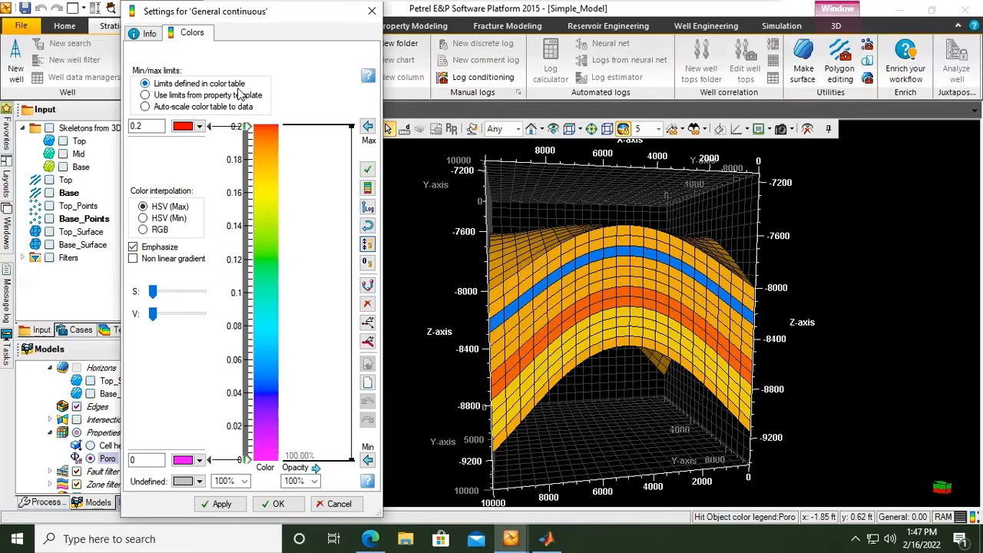
{"action": "left_click", "coordinate": [146, 126]}
{"action": "left_click", "coordinate": [148, 461]}
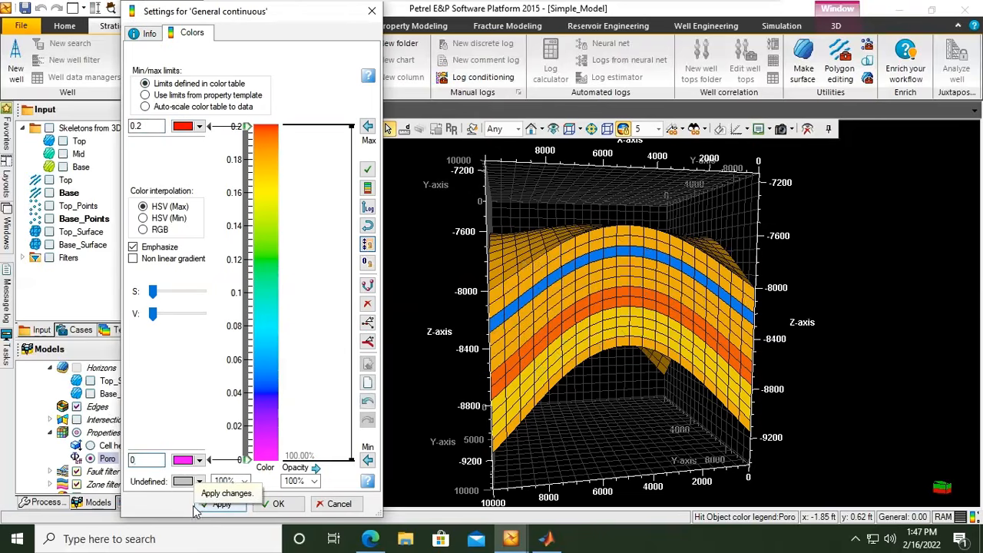
{"action": "left_click", "coordinate": [372, 14]}
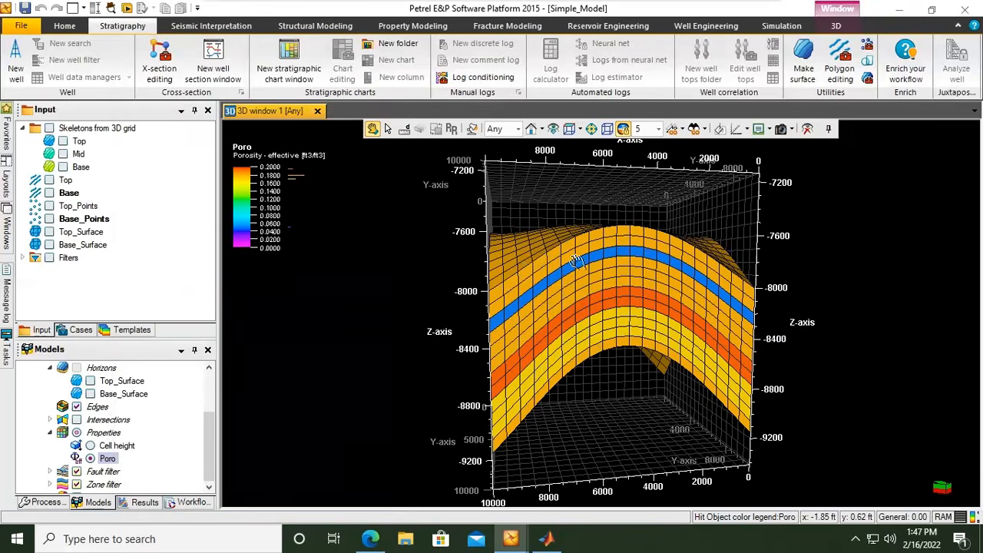
Open the calculator for the Poro property.
{"action": "left_click_drag", "start_coordinate": [448, 227], "coordinate": [745, 308]}
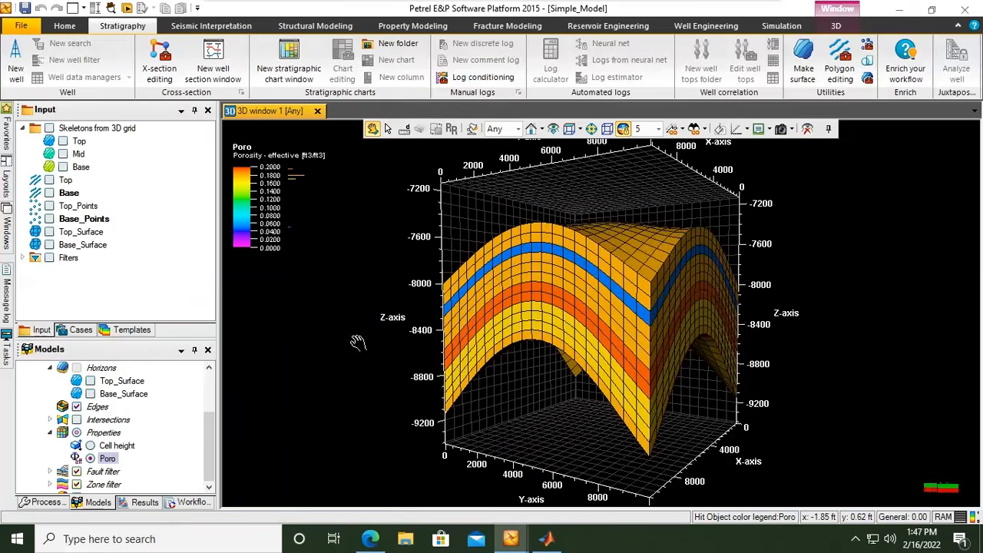
{"action": "right_click", "coordinate": [106, 459]}
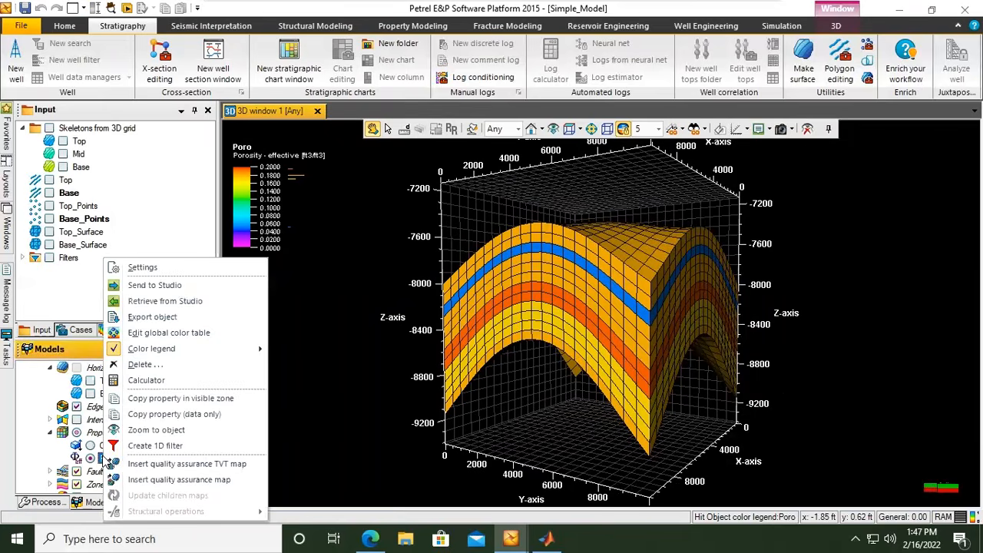
{"action": "left_click", "coordinate": [153, 382]}
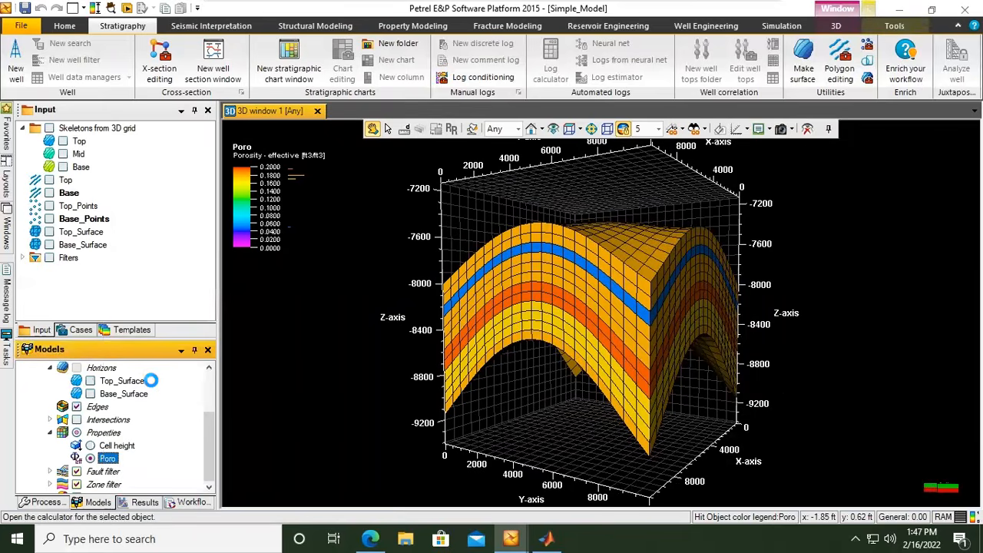